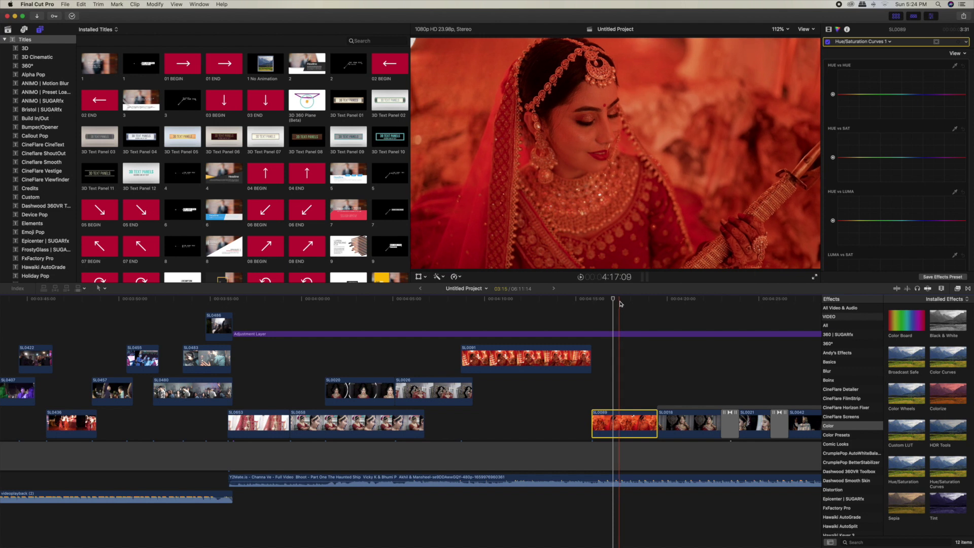
Select the adjustment layer (Midtones -13%, Highlights -22%) and dismiss the damaged-library warning.
left_click(620, 334)
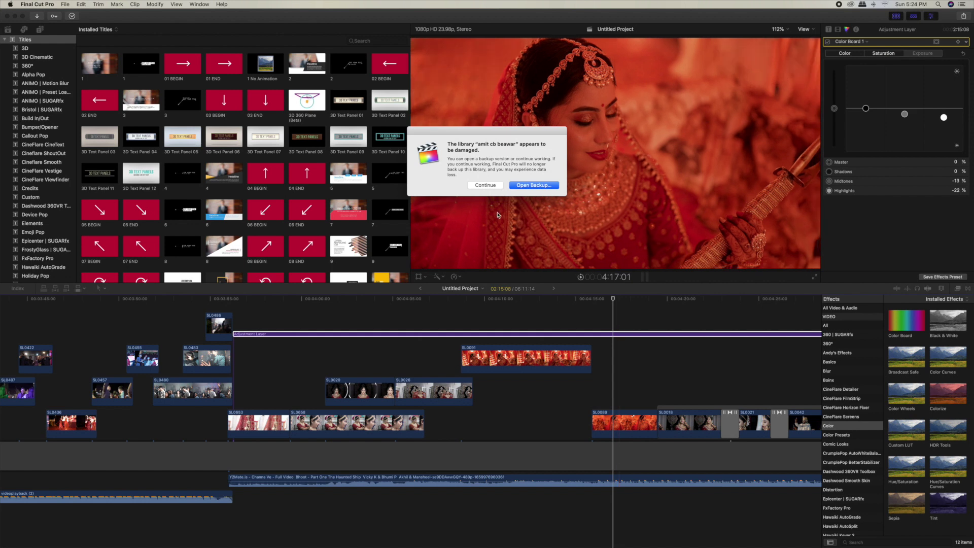
left_click(487, 187)
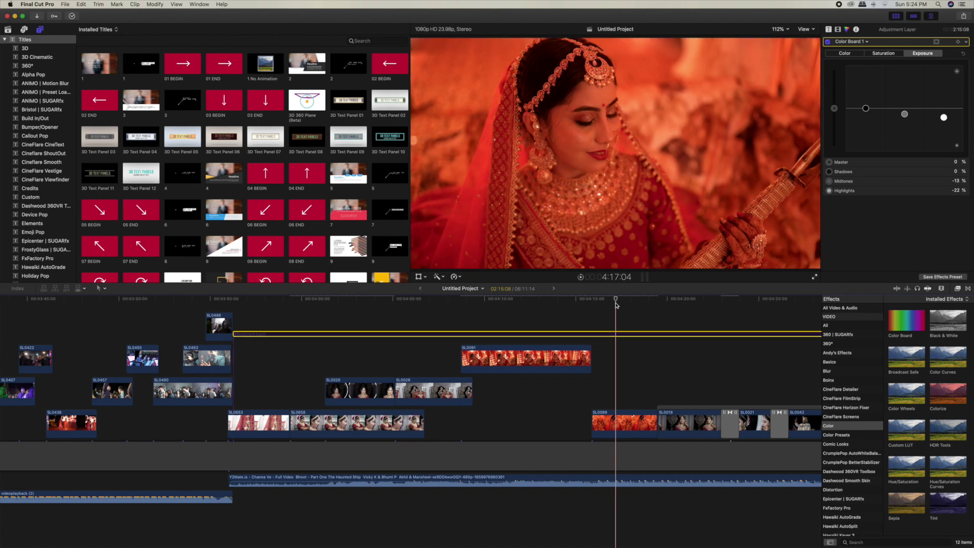
scroll(616, 304, "right", 3)
Settle the playhead on the bridal frame at 4:17:04 and show the video scopes.
left_click(592, 299)
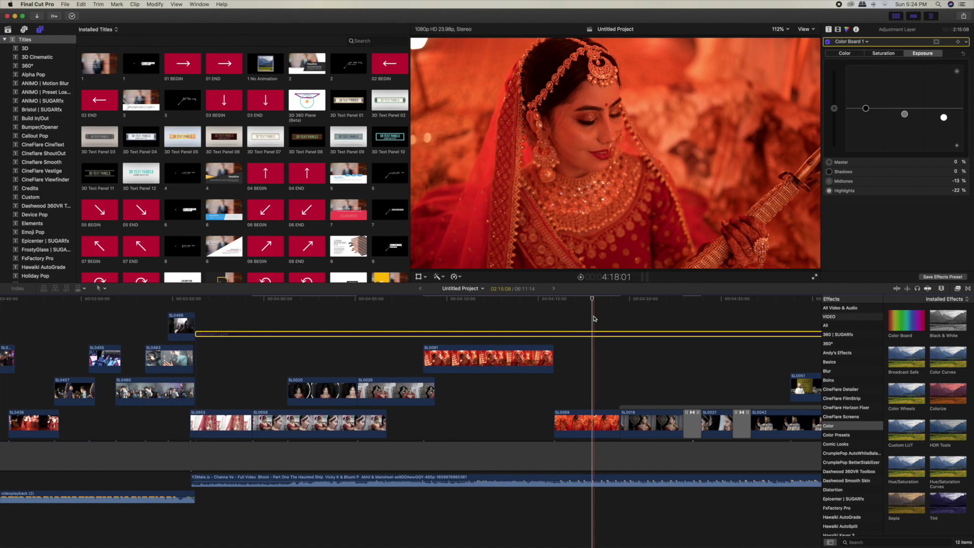
left_click(576, 355)
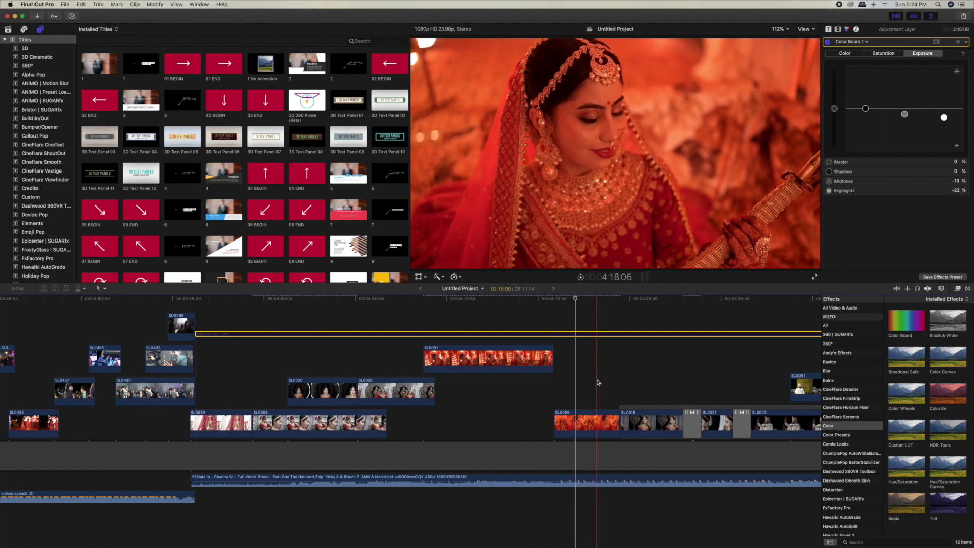
left_click(581, 300)
left_click_drag(582, 303, 579, 303)
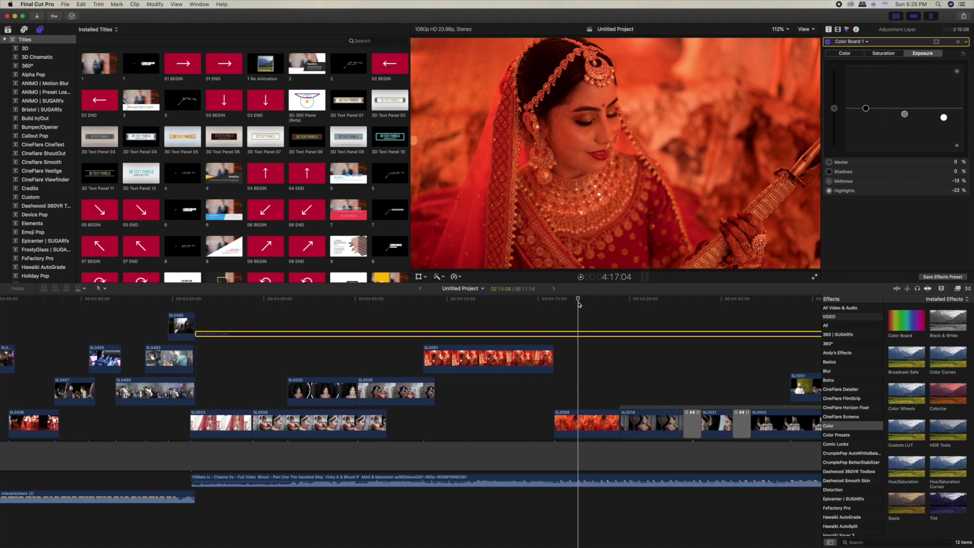
key("super+7")
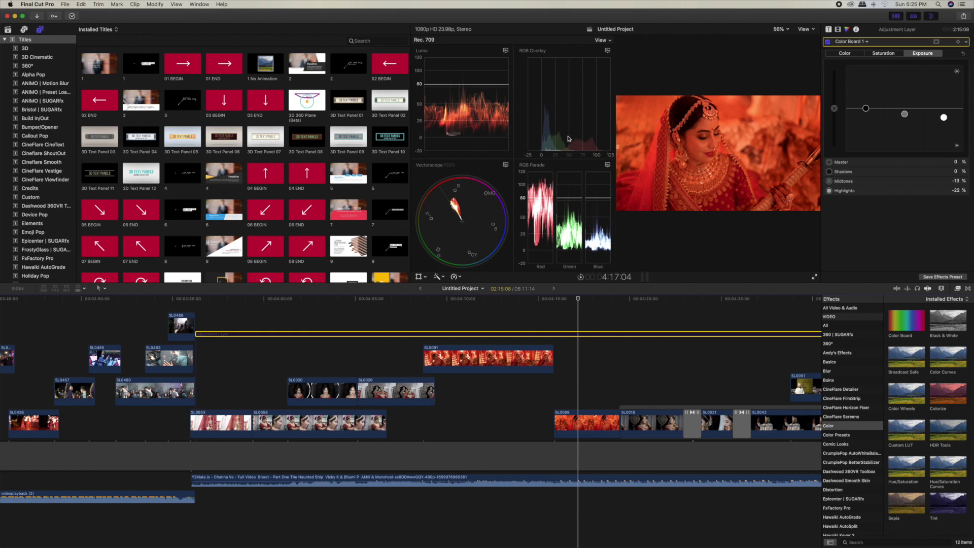
Nudge the playhead to a slightly later bridal frame to read in the scopes.
left_click_drag(579, 300, 584, 300)
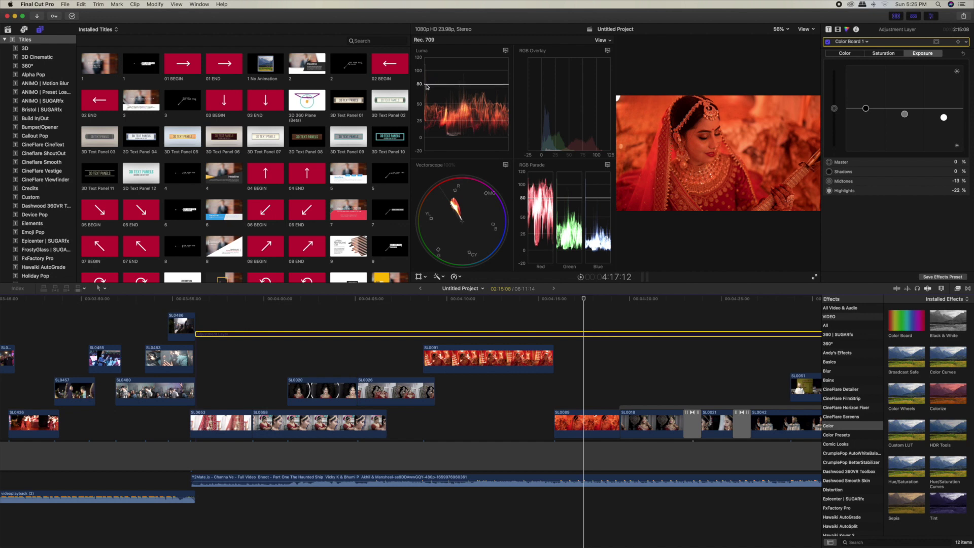
left_click_drag(461, 90, 477, 84)
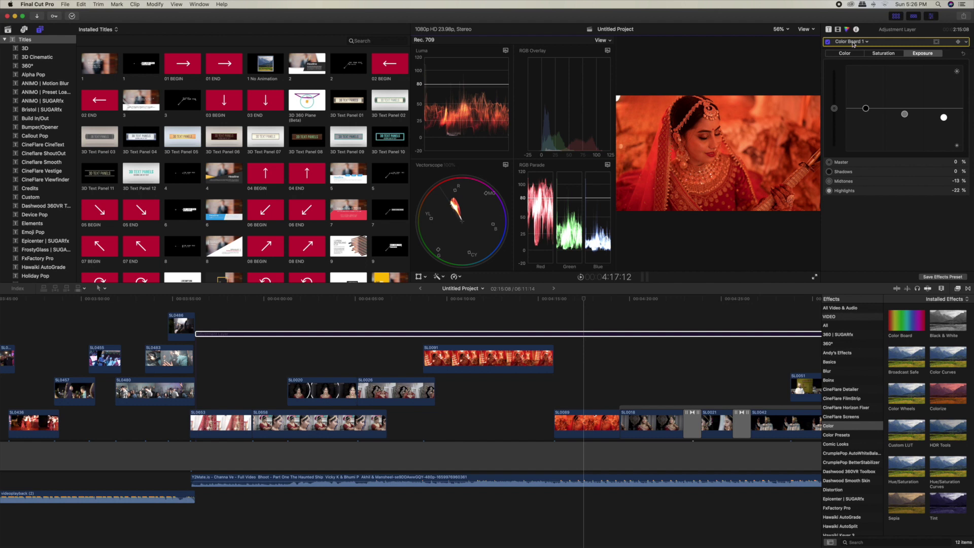
Add a Color Curves correction to the bridal clip SL0089.
left_click(581, 417)
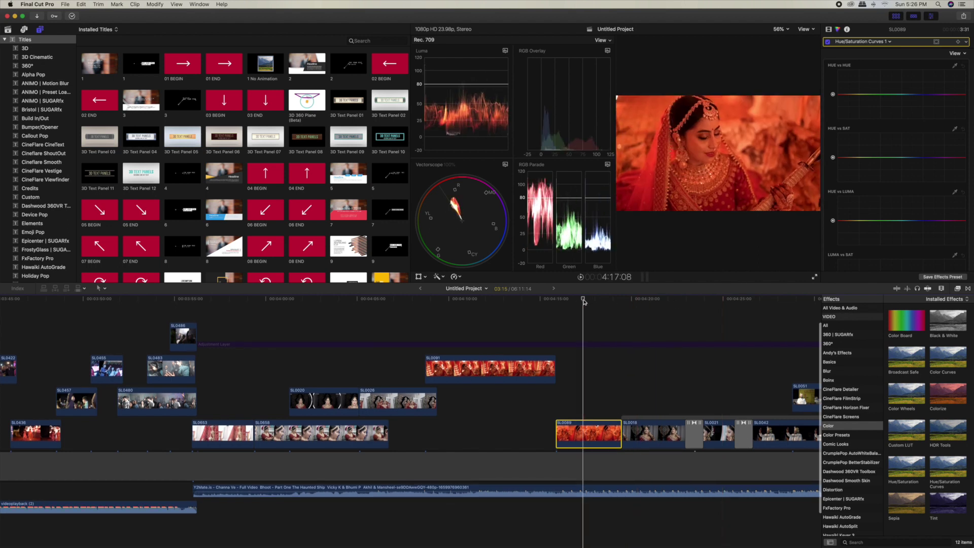
left_click(866, 43)
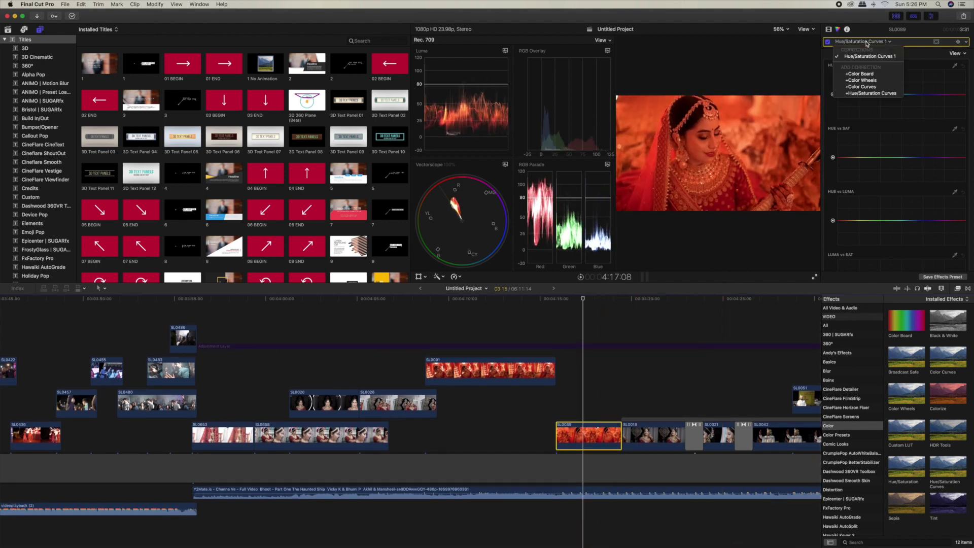
left_click(862, 88)
scroll(869, 170, "down", 3)
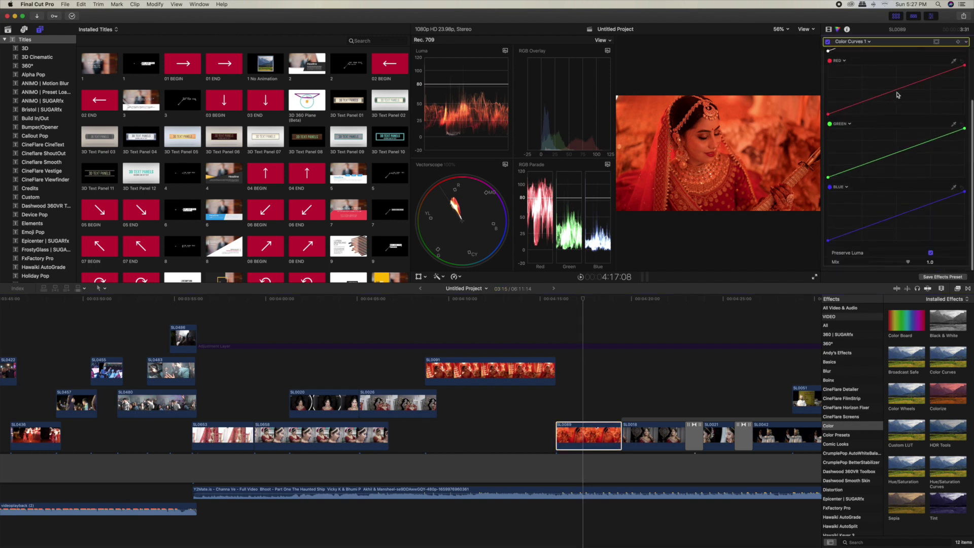
Pull the red curve down at its midpoint, black point and top end.
left_click(897, 90)
left_click_drag(897, 92, 898, 96)
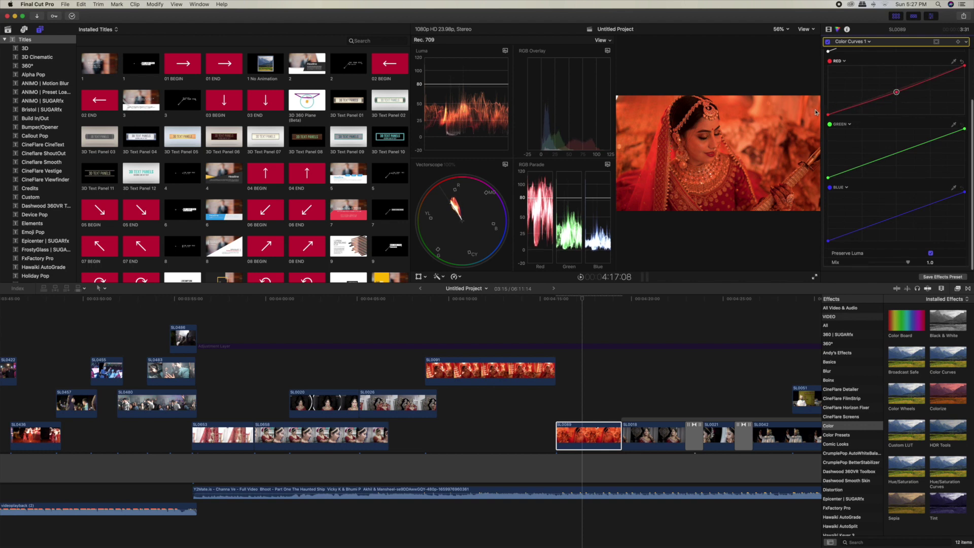
left_click_drag(827, 116, 841, 126)
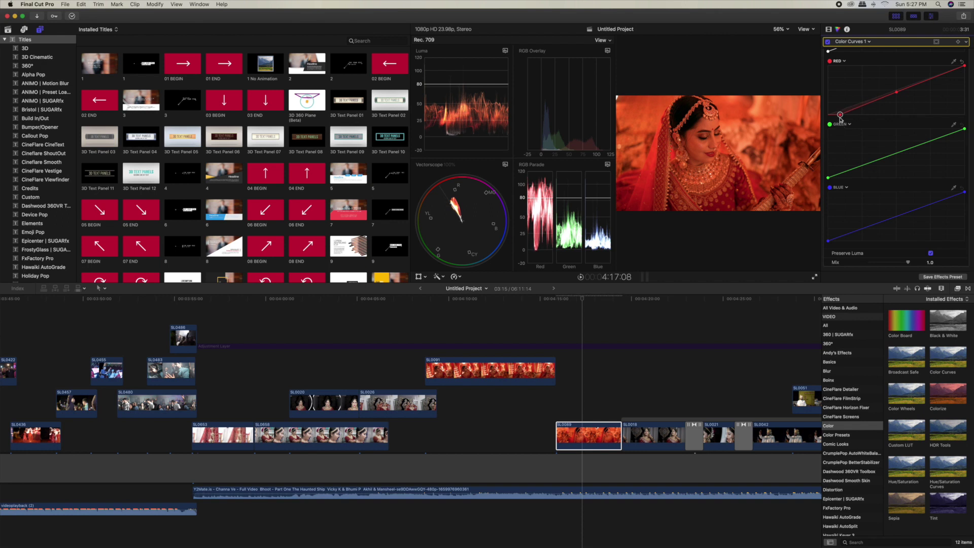
left_click_drag(965, 66, 965, 73)
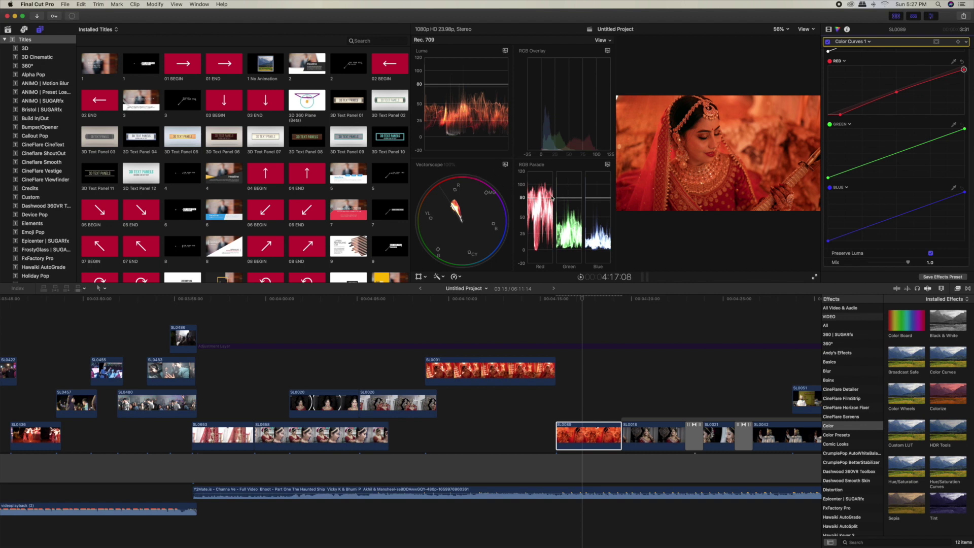
left_click(858, 41)
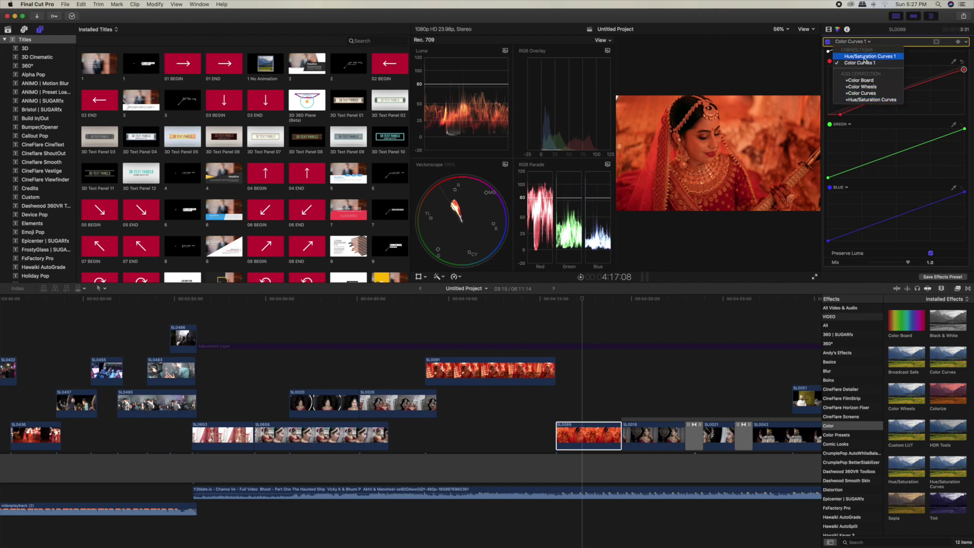
Sample the frame's red tones onto the Hue vs Sat curve and lower their saturation.
left_click(864, 57)
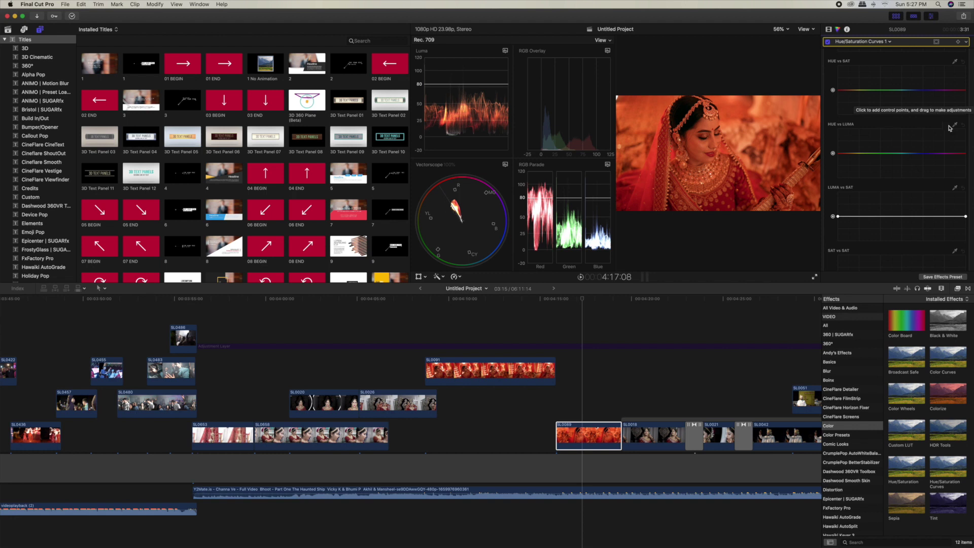
scroll(954, 102, "up", 2)
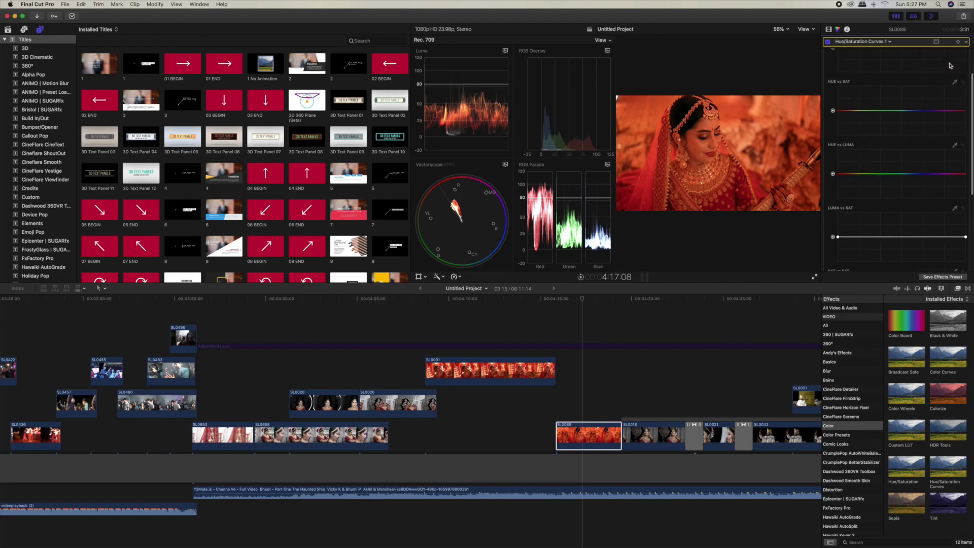
left_click(956, 90)
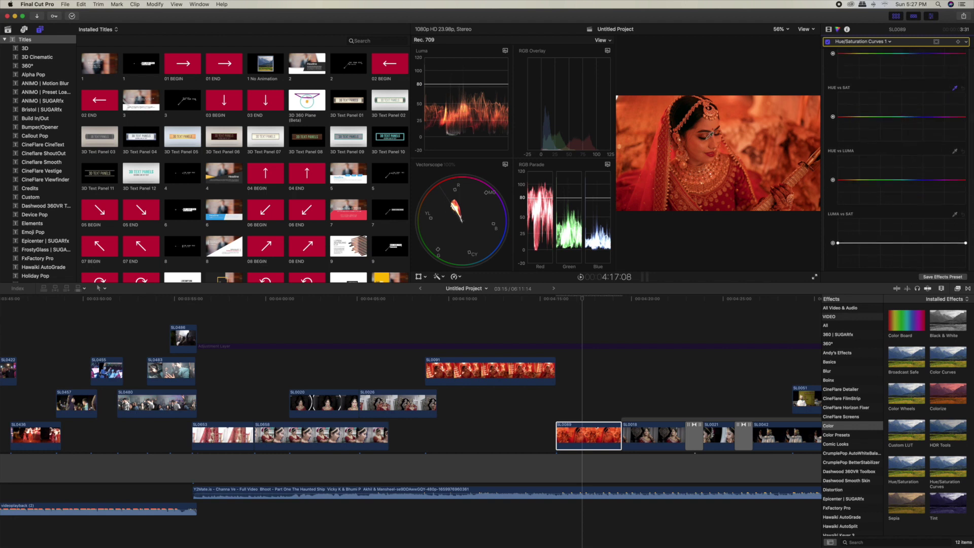
left_click(705, 138)
left_click_drag(845, 119, 845, 126)
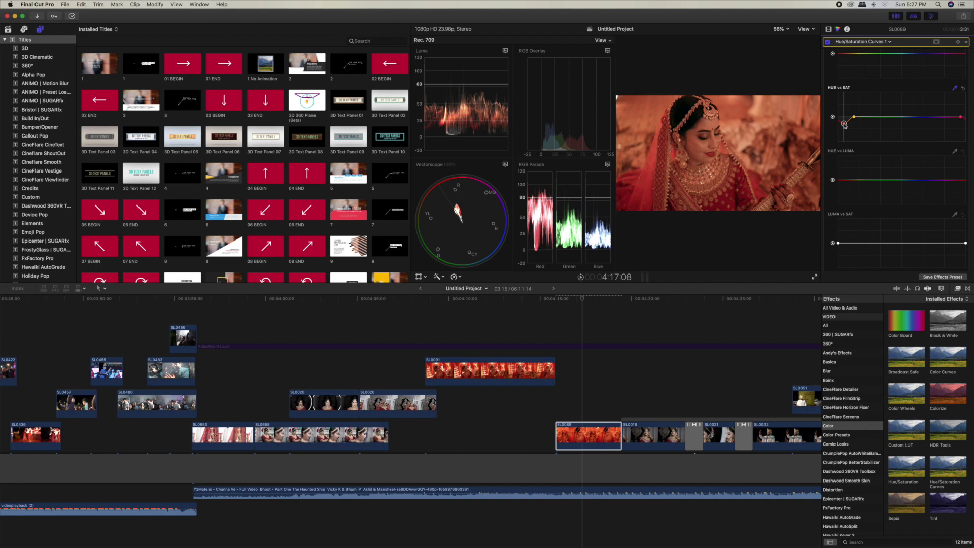
left_click_drag(845, 126, 844, 130)
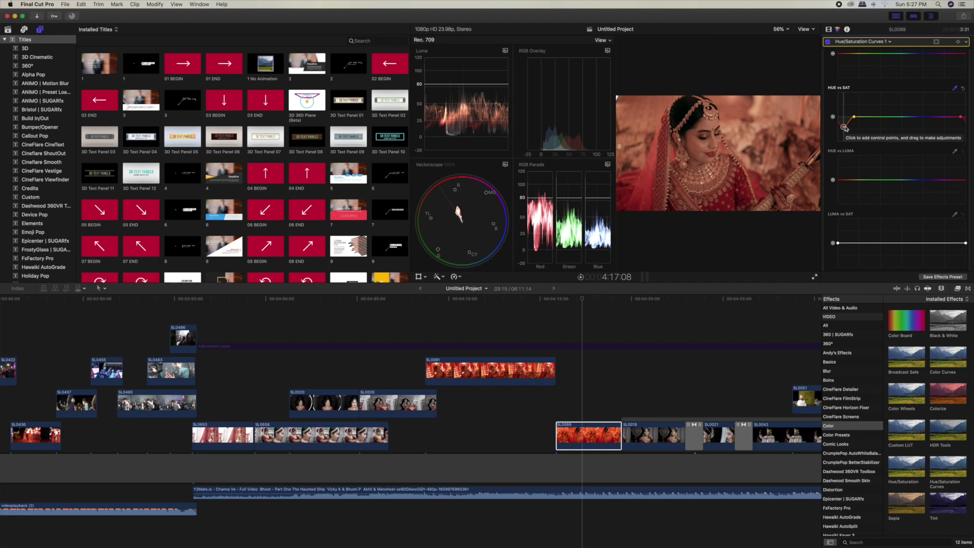
scroll(856, 121, "up", 1)
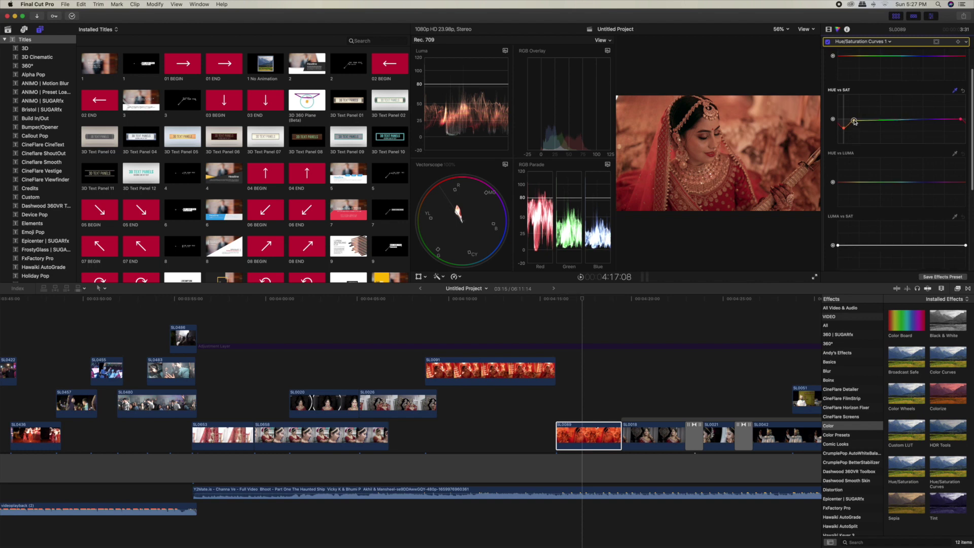
mouse_move(855, 119)
left_mouse_down()
mouse_move(854, 109)
mouse_move(853, 118)
left_mouse_up()
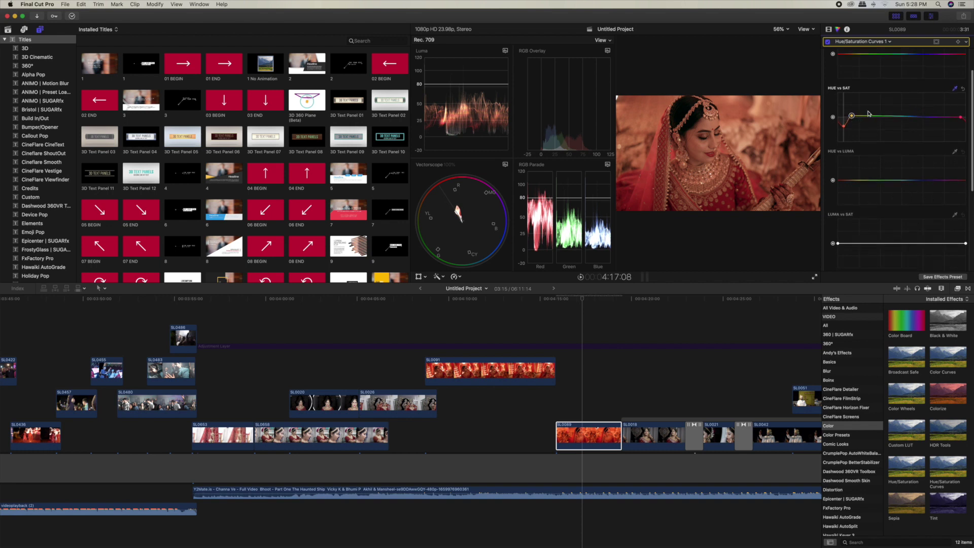
Add another lowering point on the Color Curves red curve.
scroll(876, 98, "up", 2)
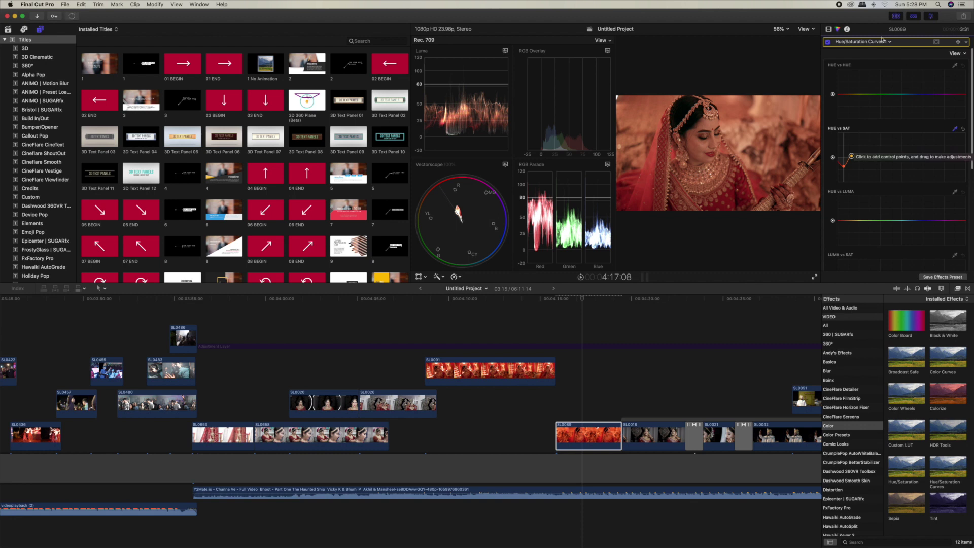
left_click(866, 45)
left_click(865, 65)
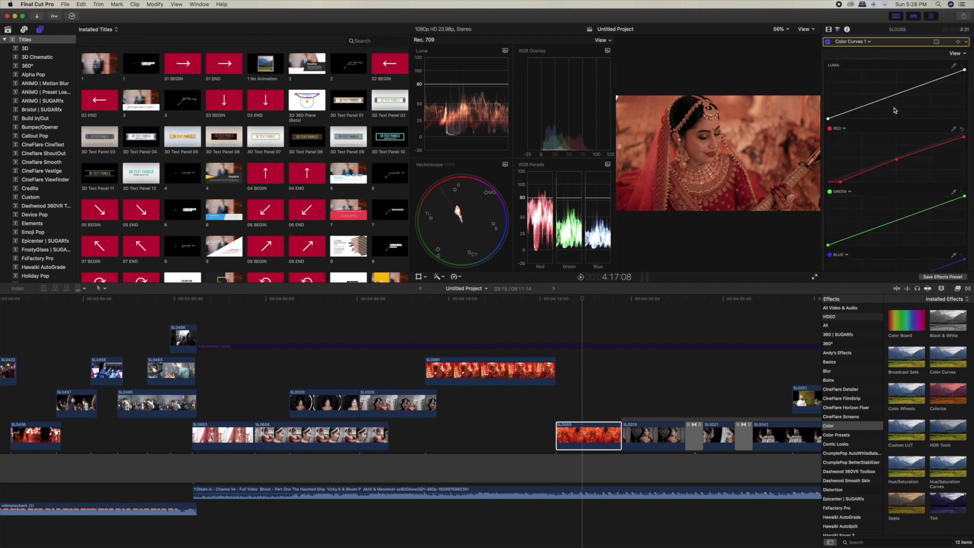
scroll(897, 124, "down", 2)
left_click_drag(897, 123, 897, 126)
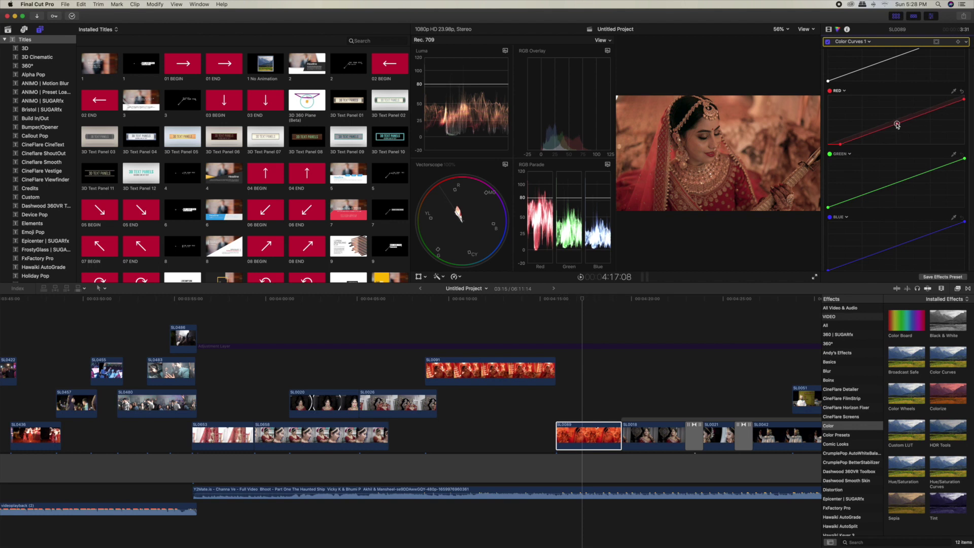
scroll(897, 126, "down", 1)
Lower the red-orange saturation further in the Hue/Saturation Curves correction.
left_click(856, 42)
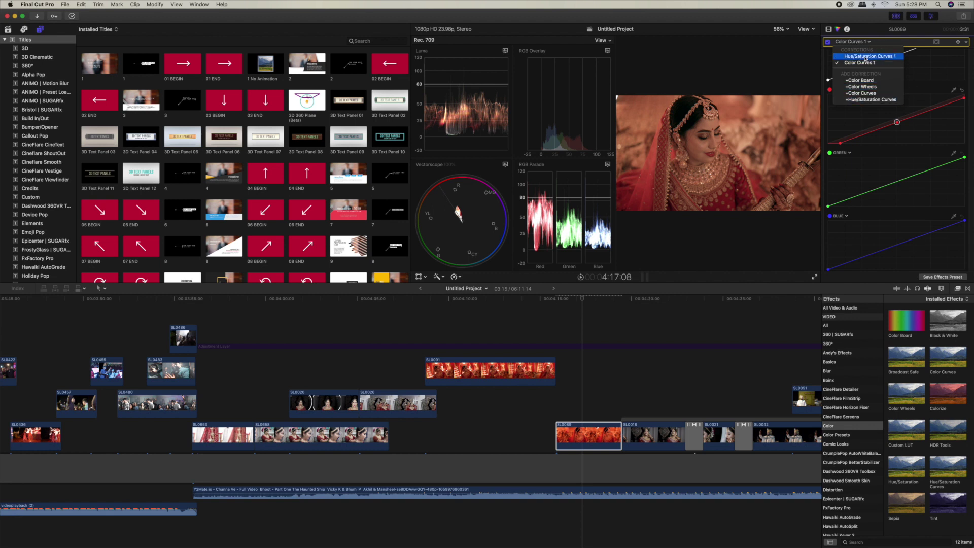
left_click(868, 56)
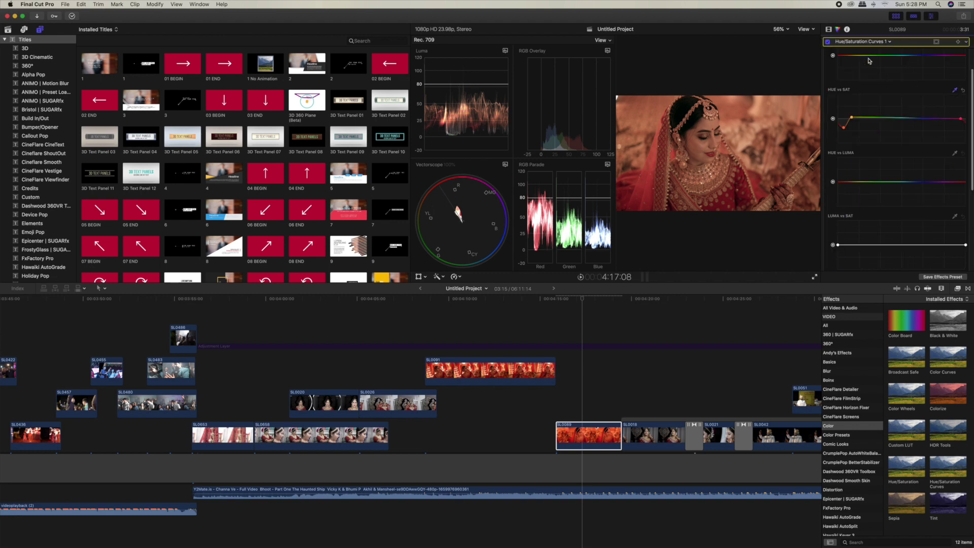
left_click_drag(843, 129, 846, 133)
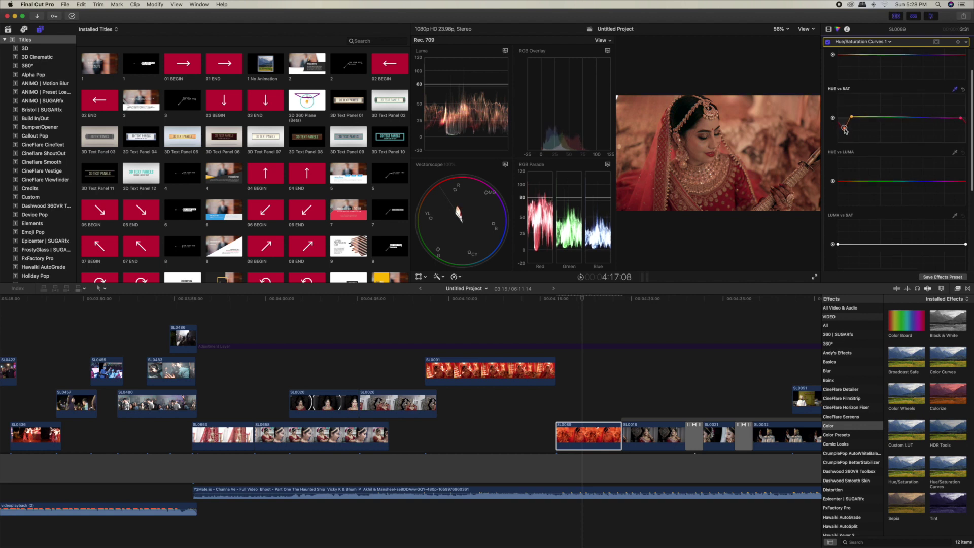
left_click(865, 45)
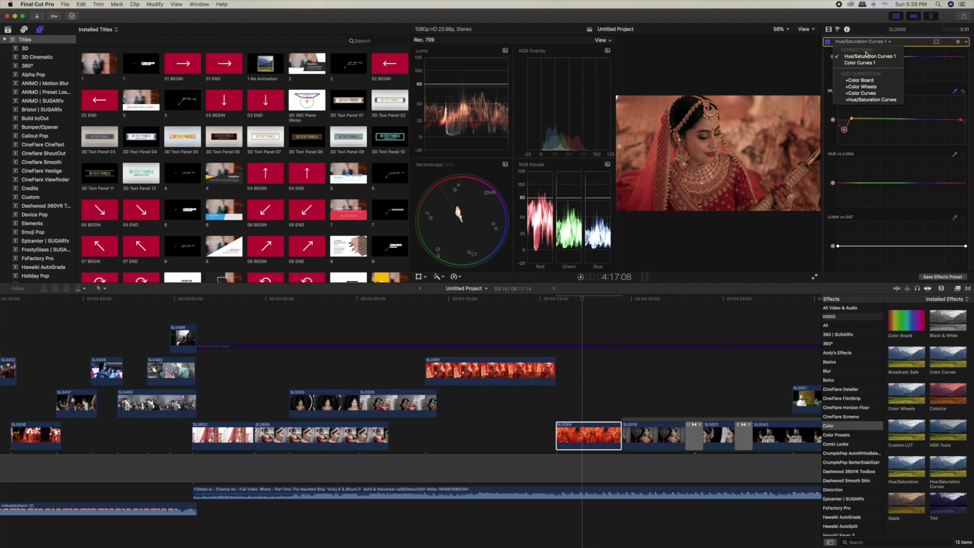
Add a Color Wheels correction and shift the shadows and highlights colour balance.
left_click(883, 87)
left_click_drag(856, 107, 831, 105)
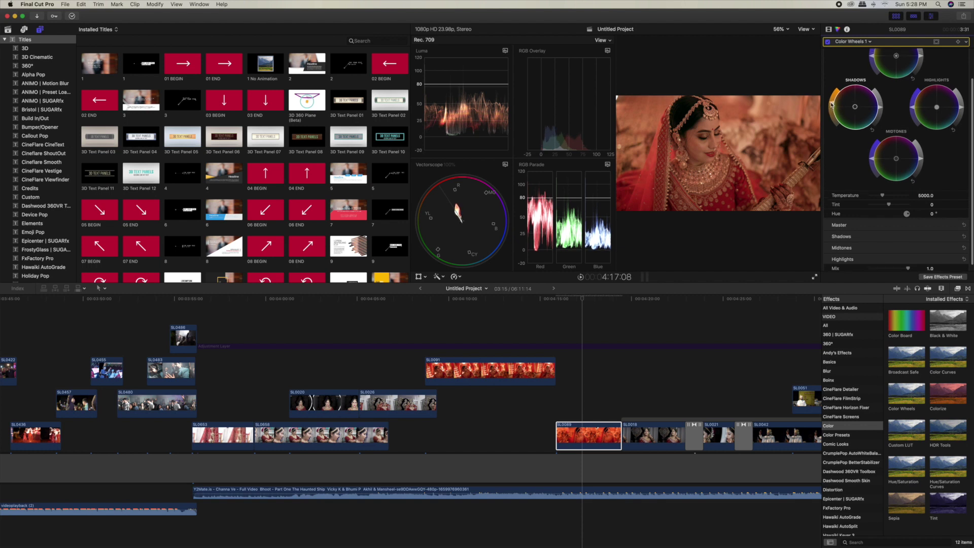
left_click(938, 110)
left_click_drag(937, 109, 938, 111)
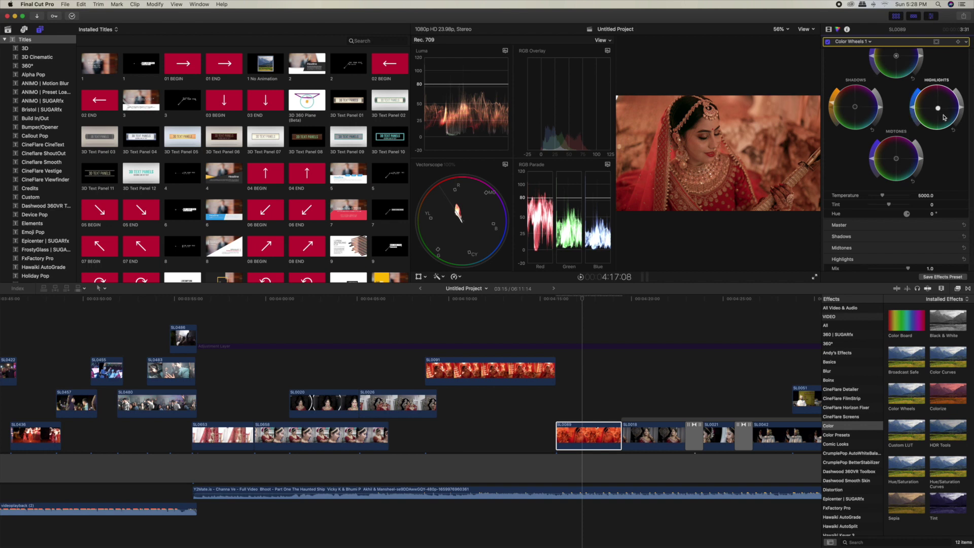
Cool the temperature to 4865 and nudge the midtones balance.
scroll(944, 117, "up", 1)
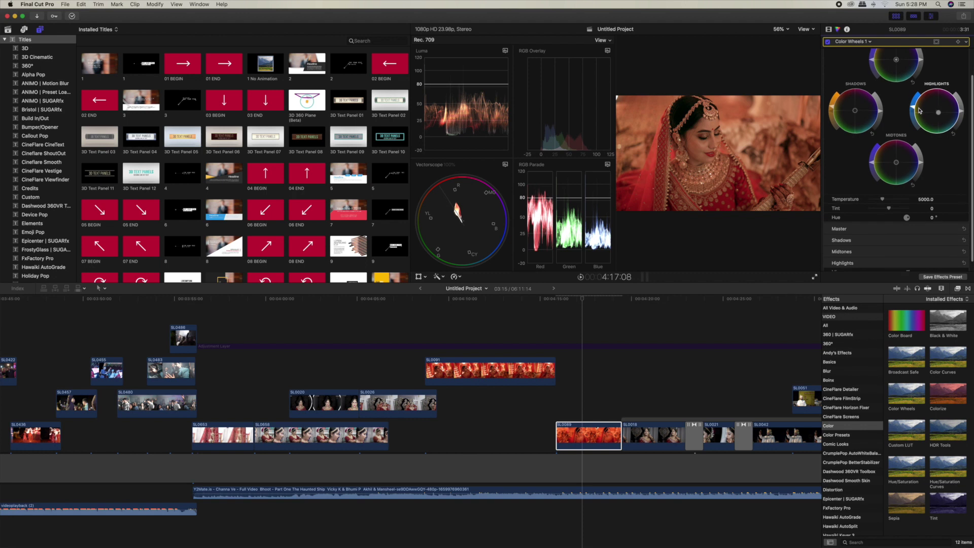
scroll(875, 145, "up", 1)
left_click_drag(883, 206, 881, 206)
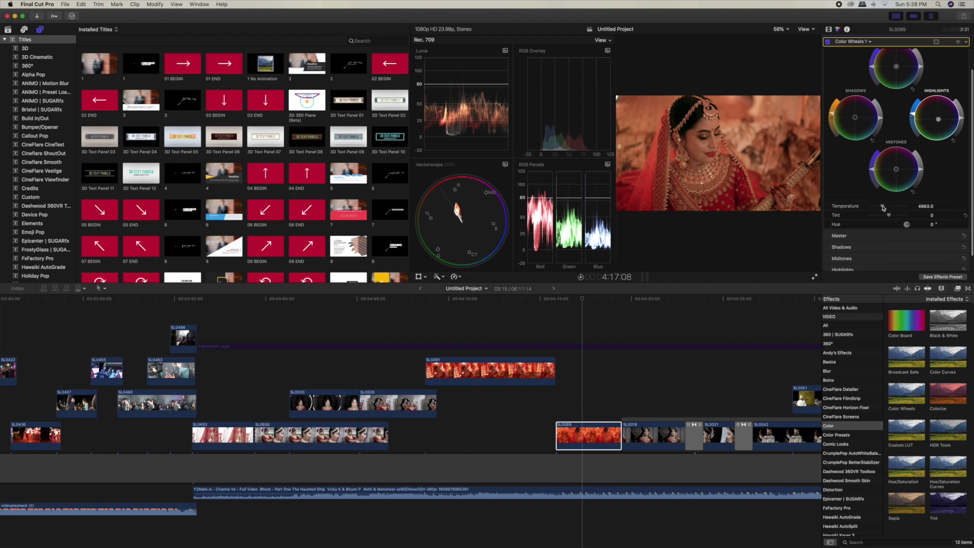
left_click_drag(882, 207, 882, 210)
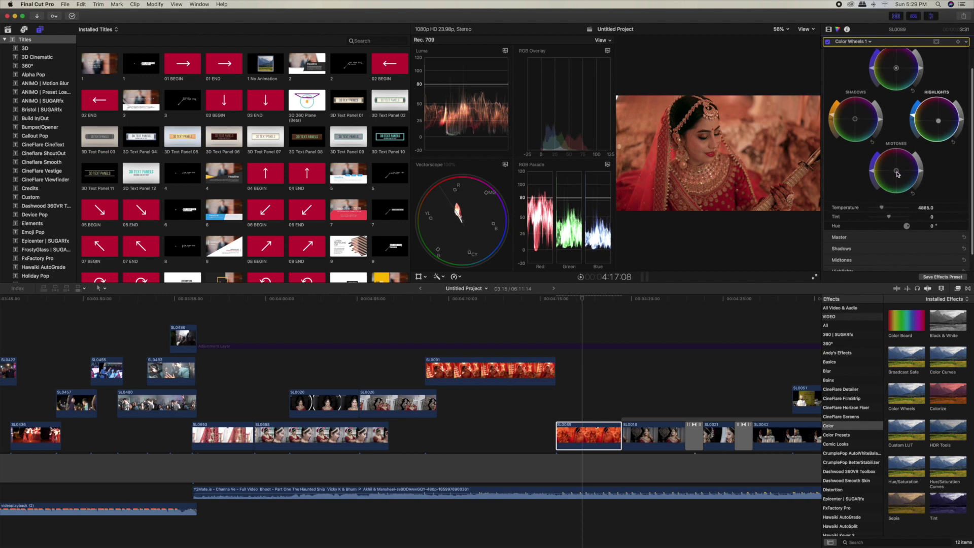
scroll(901, 178, "up", 1)
scroll(902, 179, "up", 1)
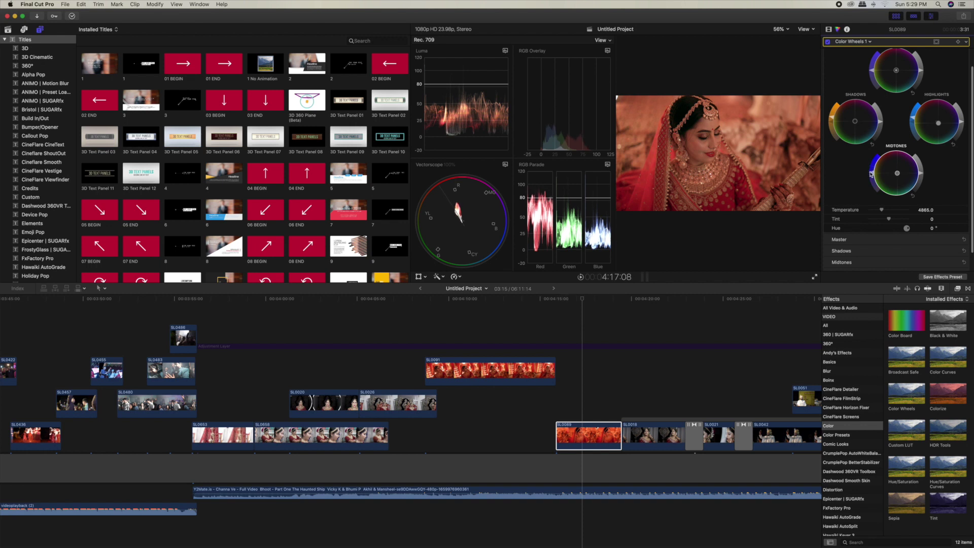
left_click_drag(896, 173, 896, 174)
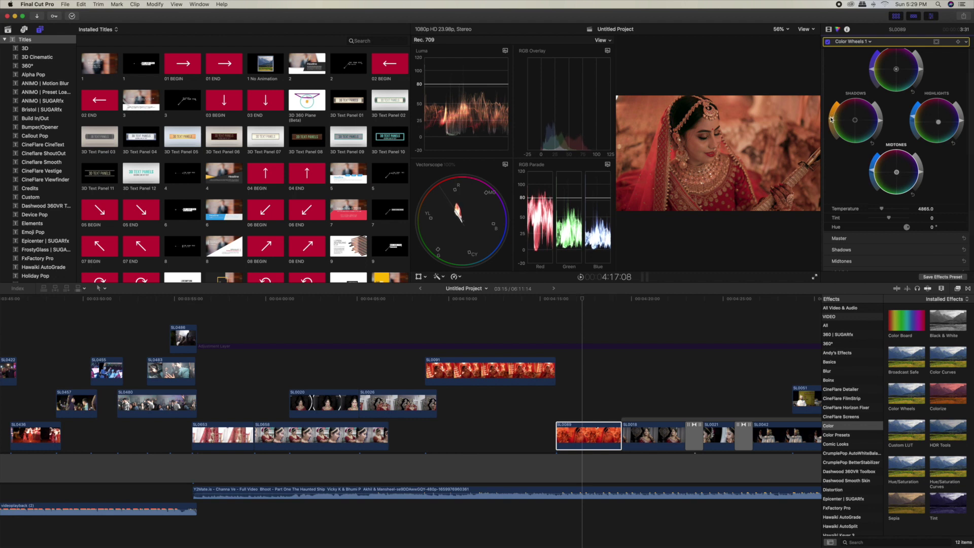
left_click_drag(578, 300, 576, 301)
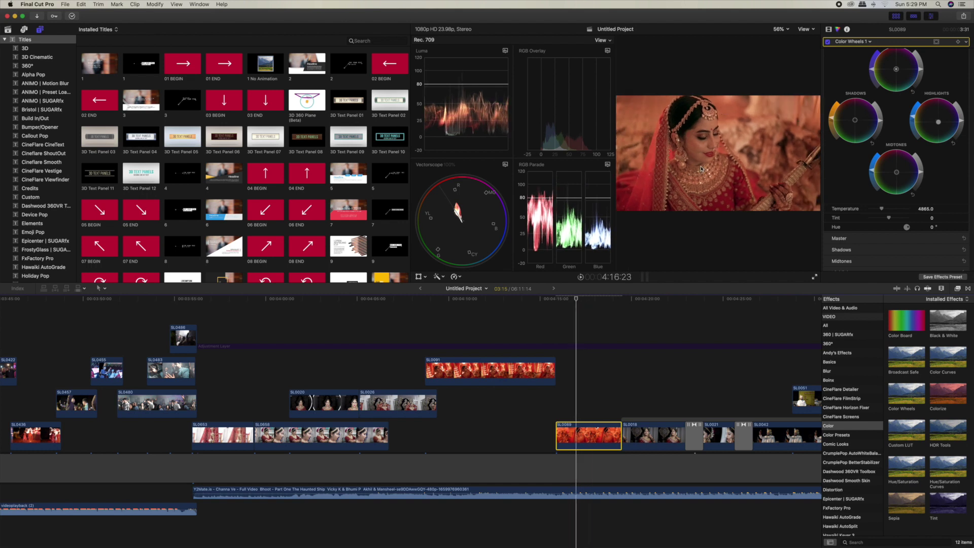
key("super+7")
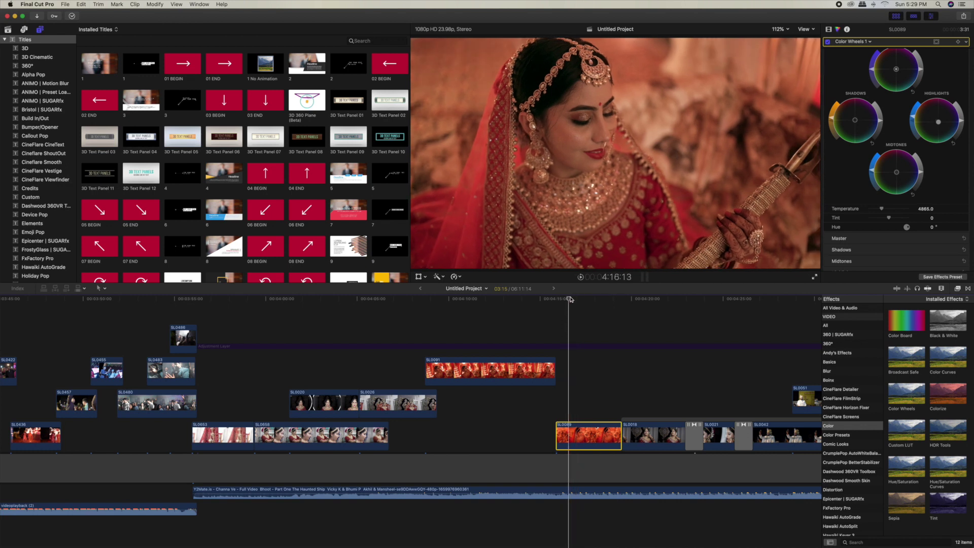
Play back the graded clip around 4:16:00 and select clip SL0089 to view its effects.
left_click(581, 349)
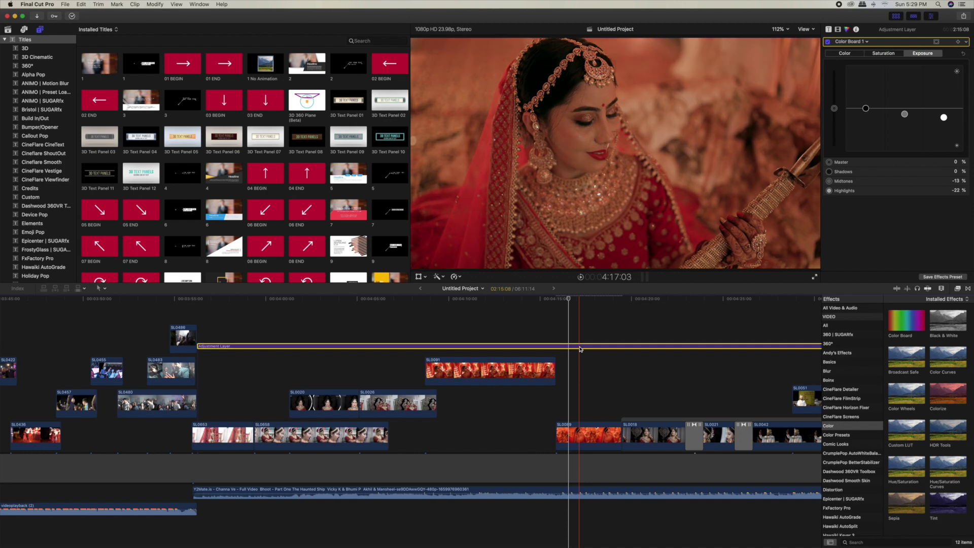
scroll(578, 337, "up", 3)
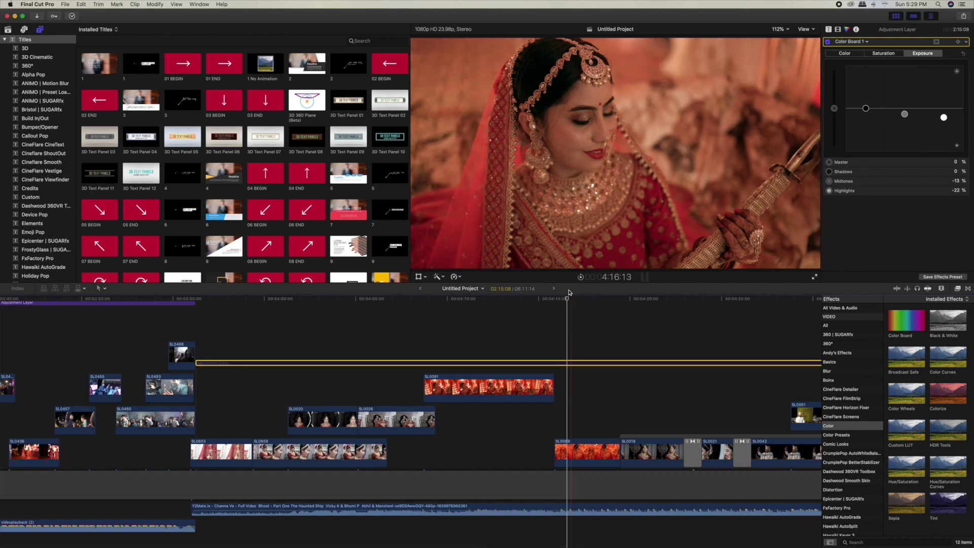
scroll(570, 355, "up", 2)
left_click(603, 303)
key("j")
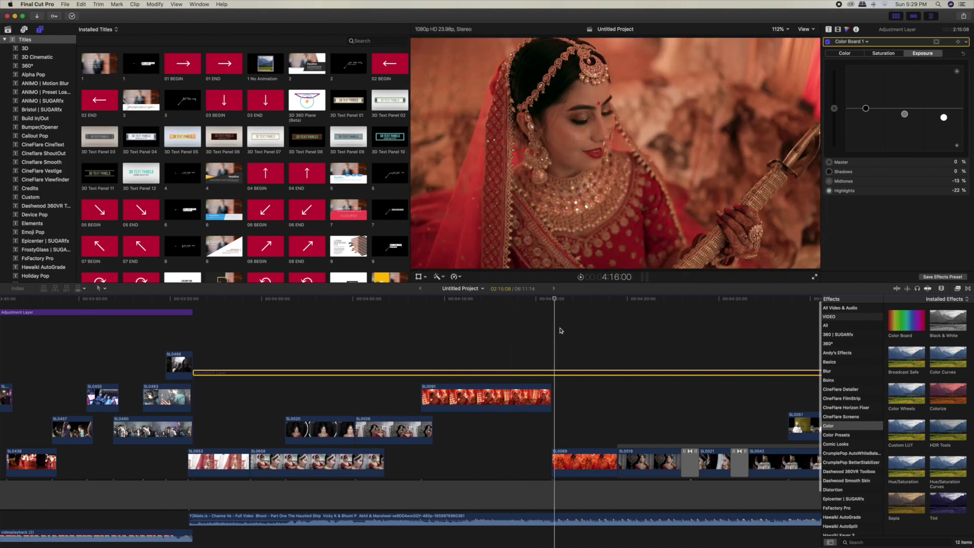
left_click(576, 462)
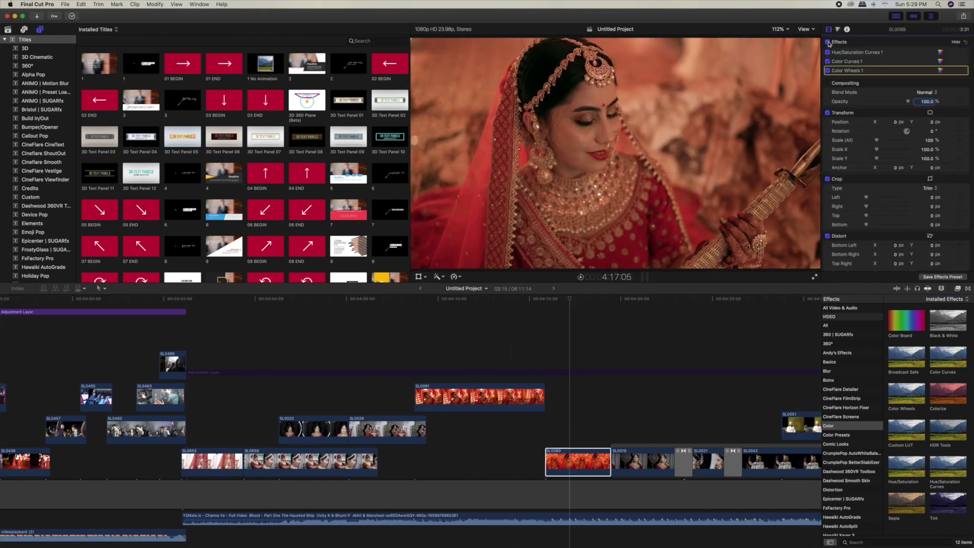
left_click(829, 43)
left_click(828, 43)
left_click(828, 43)
left_click(829, 43)
left_click(828, 42)
left_click(828, 42)
left_click(829, 42)
left_click(828, 42)
left_click(828, 43)
left_click(828, 42)
left_click(828, 42)
left_click(828, 43)
left_click(828, 43)
left_click(828, 42)
left_click(569, 300)
left_click_drag(570, 300, 576, 300)
scroll(576, 301, "right", 1)
scroll(576, 301, "right", 1)
mouse_move(575, 301)
left_mouse_down()
mouse_move(564, 301)
mouse_move(581, 301)
left_mouse_up()
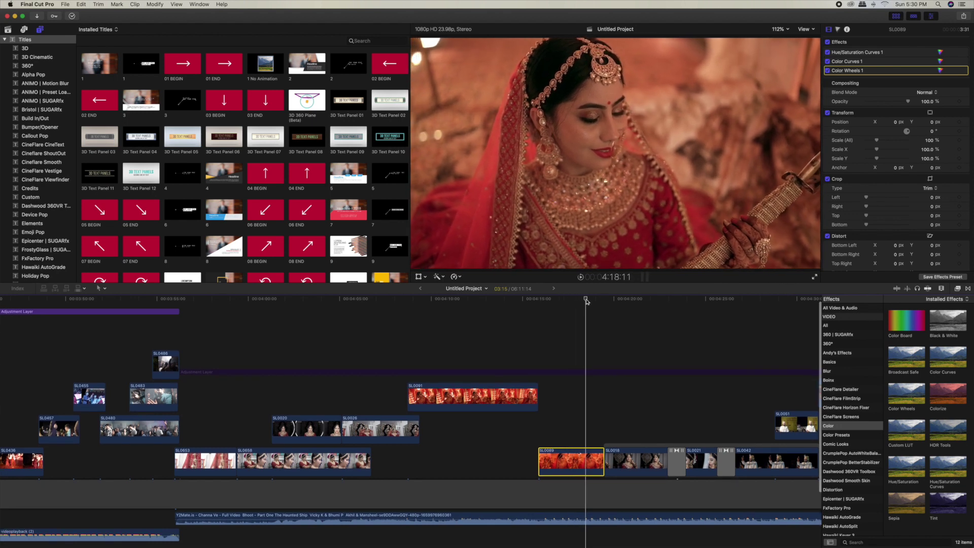
scroll(582, 301, "up", 1)
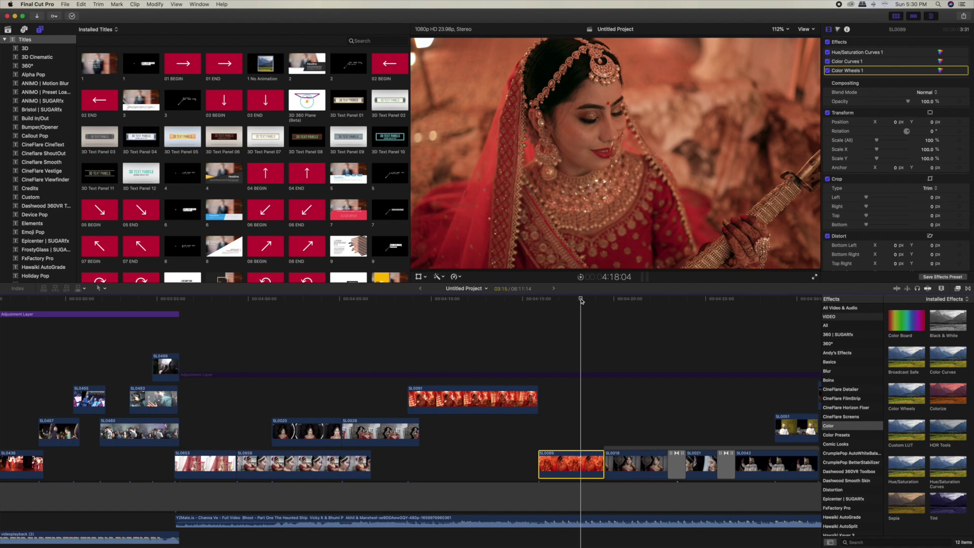
key("super+7")
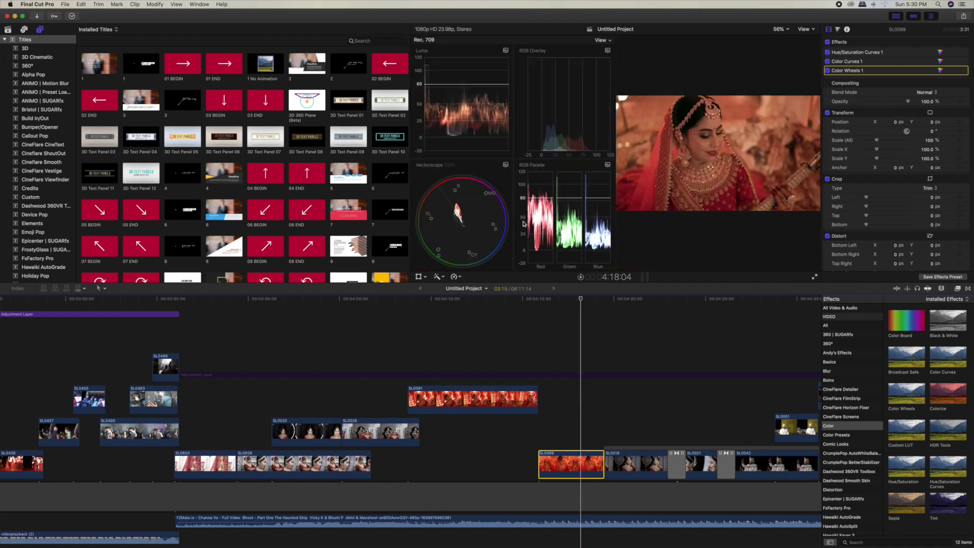
Check the graded frame at 4:18:04 in the scopes, then hide them for a large preview.
left_click(573, 208)
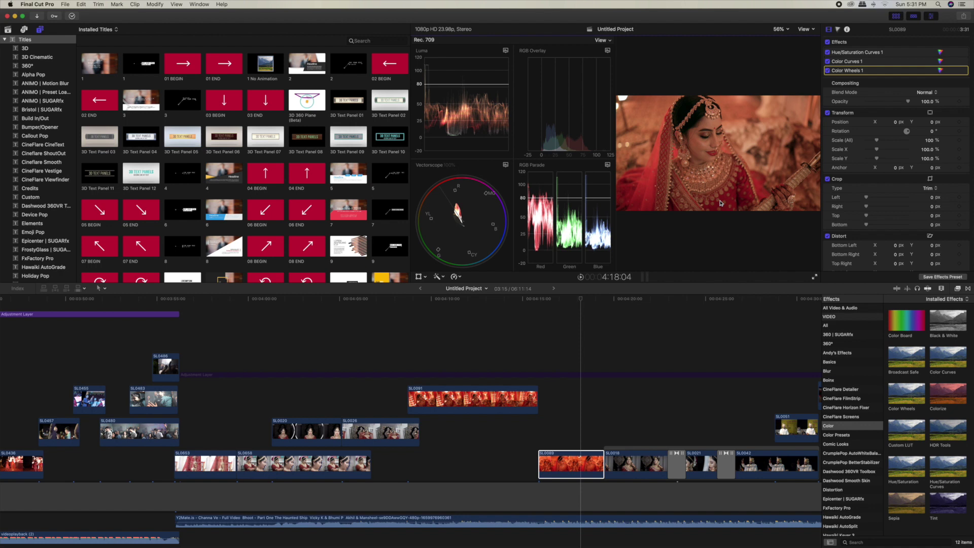
key("super+7")
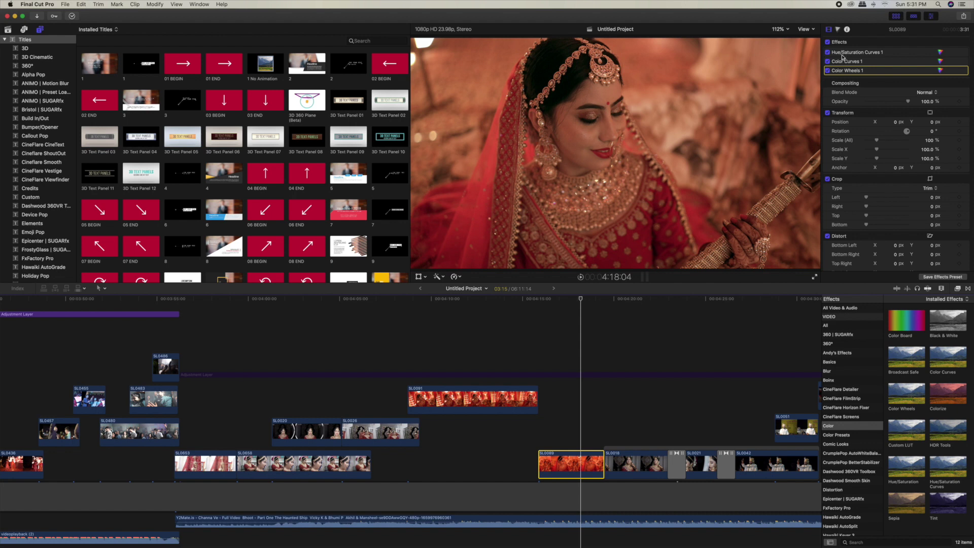
Toggle the clip's grading off and on twice for a before/after comparison, ending on.
left_click(828, 43)
left_click(829, 44)
left_click(829, 44)
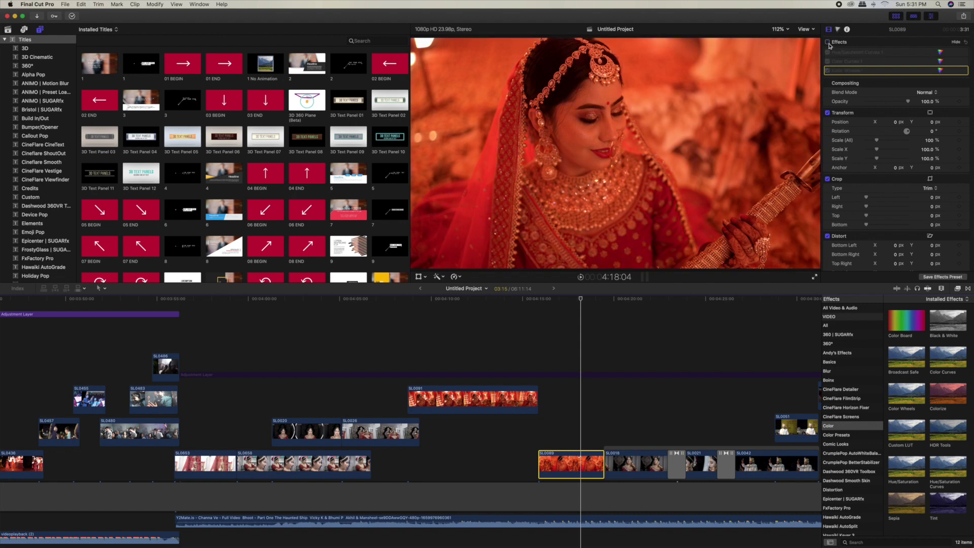
left_click(829, 44)
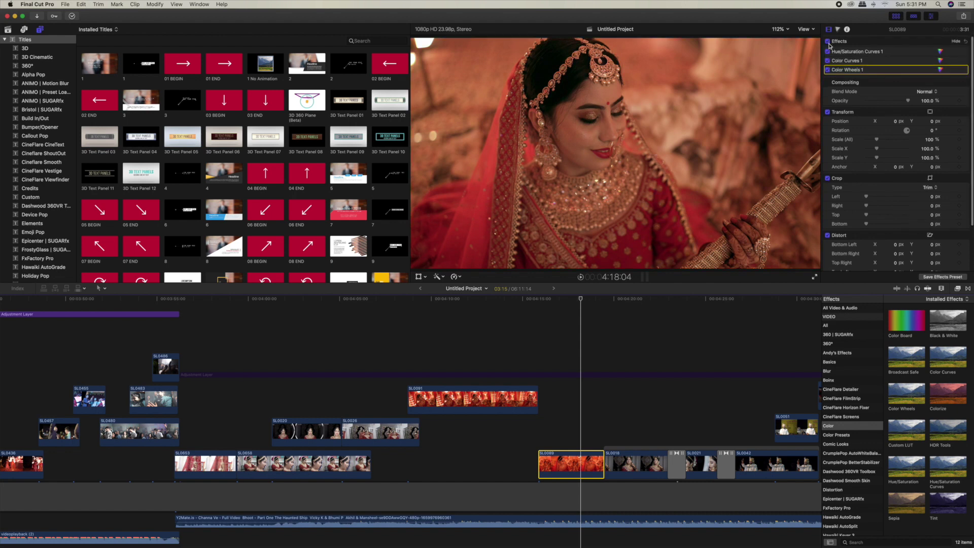